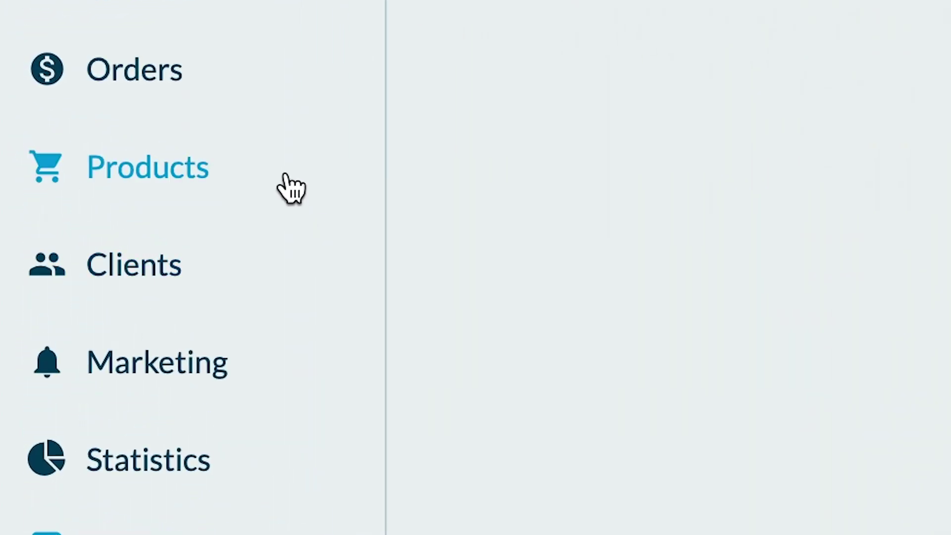
Open a blank new collection form from Products > Collections
click(290, 189)
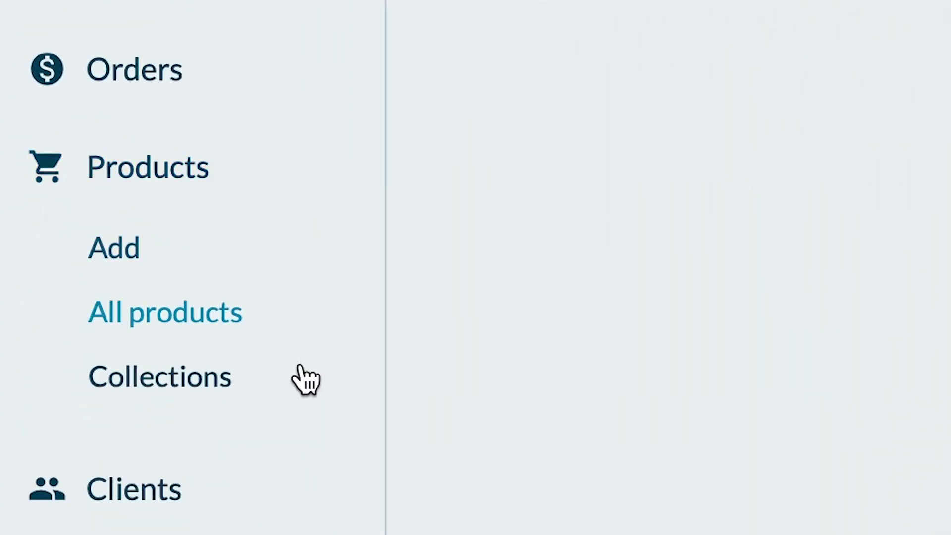
click(357, 382)
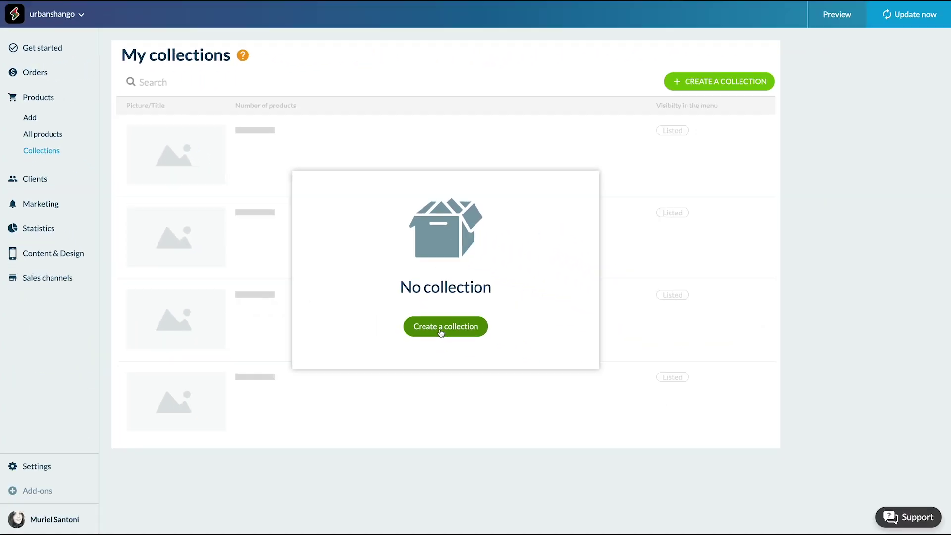
click(441, 332)
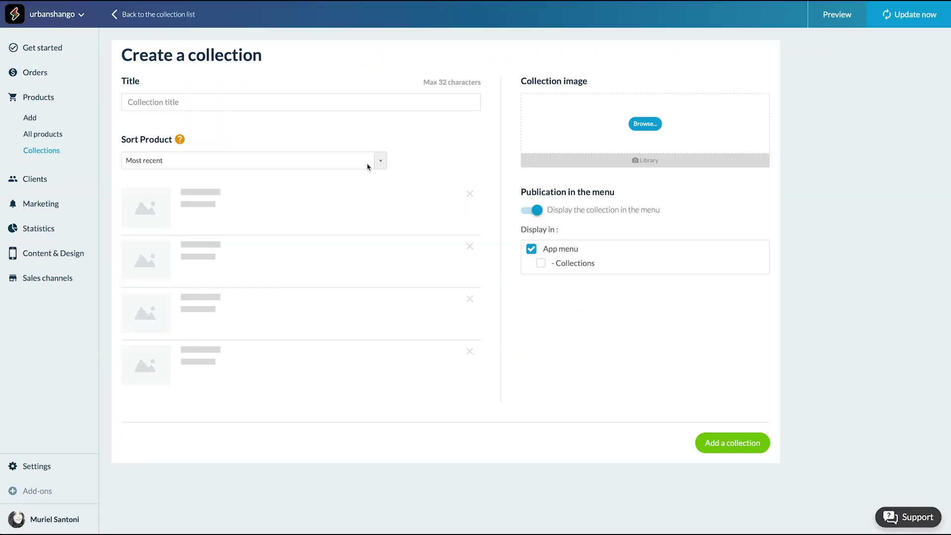
Create the 'Limited Editions' collection with a sneaker picture as its collection image
click(212, 101)
text(Li)
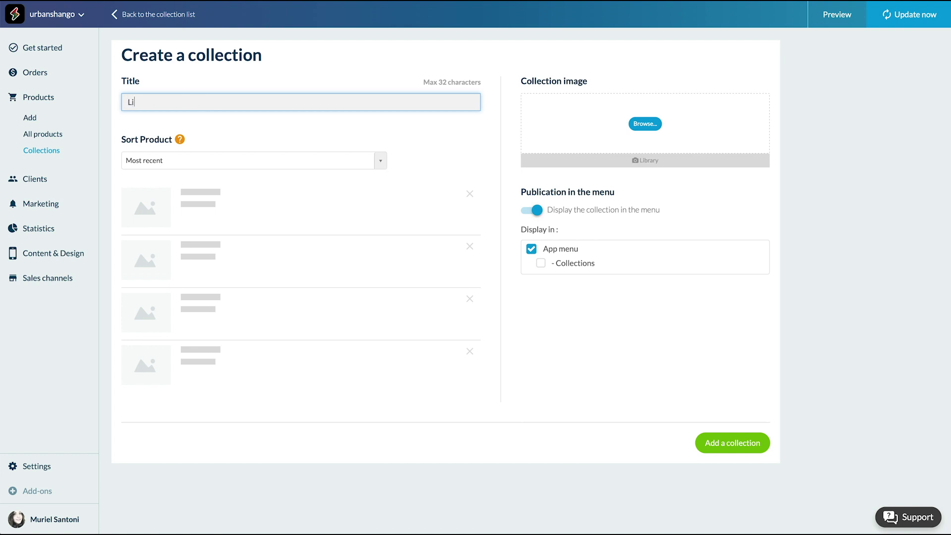
text(mited Editi)
text(ons)
click(343, 126)
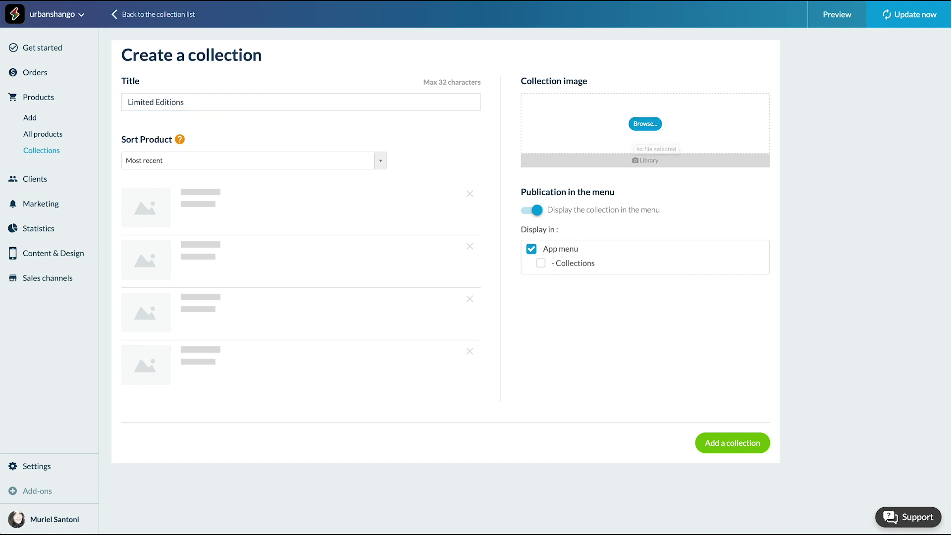
drag(874, 149, 654, 129)
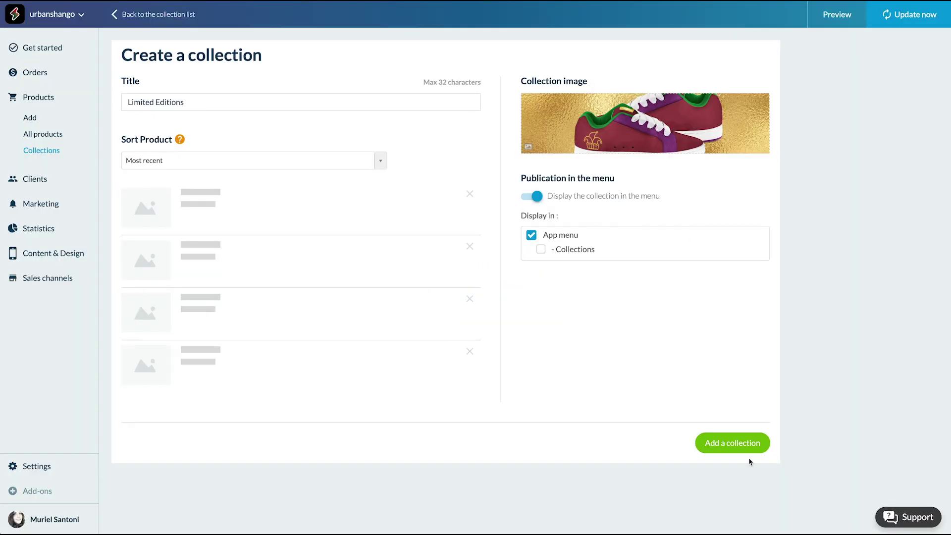
click(733, 446)
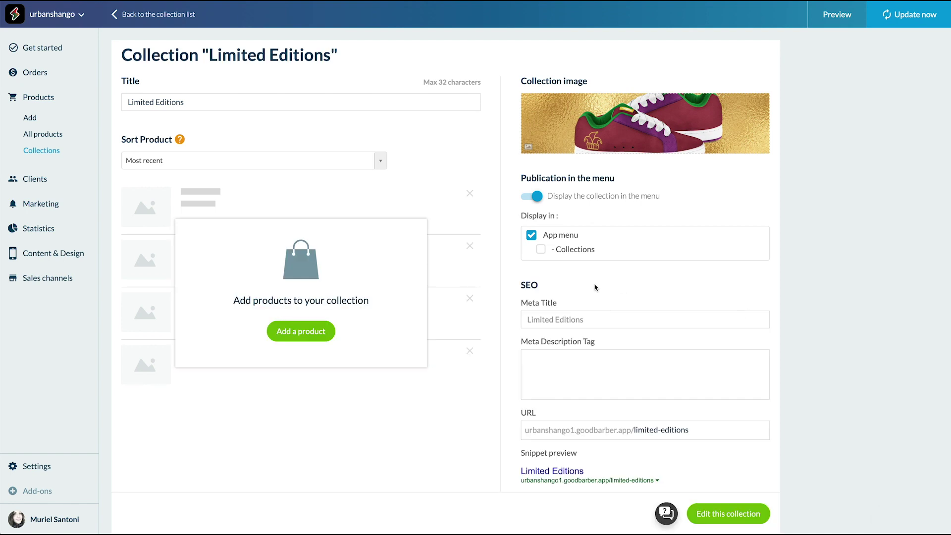
Tick '- Collections' under Publication so the collection is listed there instead of App menu
click(541, 249)
scroll(601, 291, down, 1)
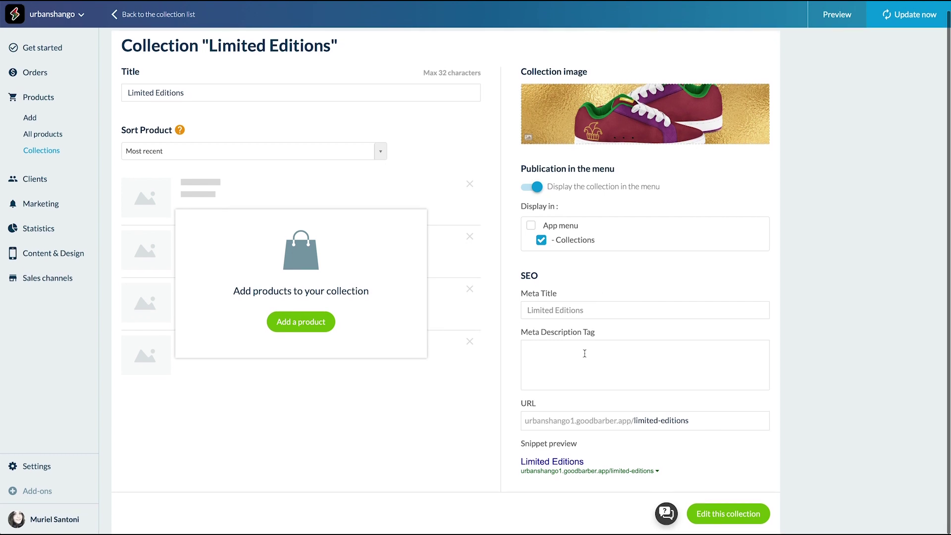
Set the meta description to 'Ultra limited editions sneakers from Urban Shango.' and save
click(588, 360)
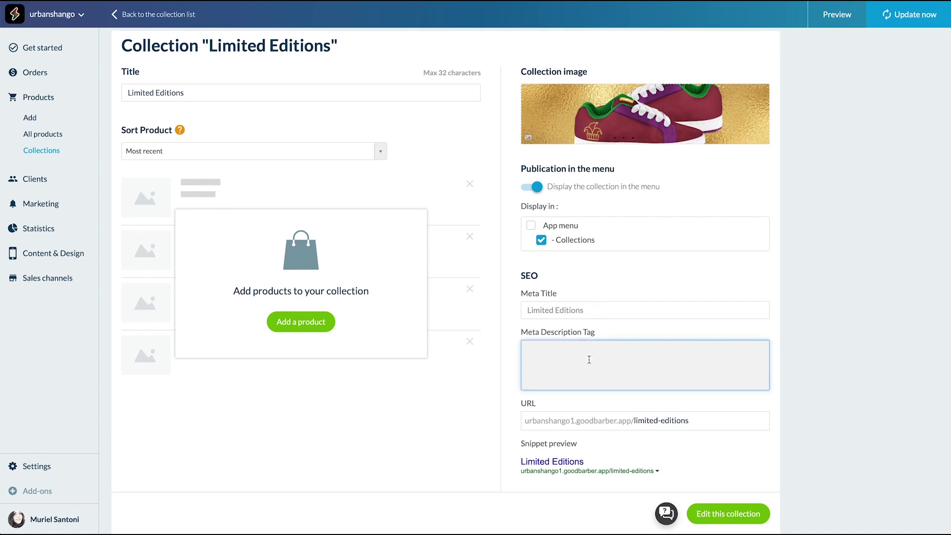
text(Ultra limited editions sneakers from Urban Shango.)
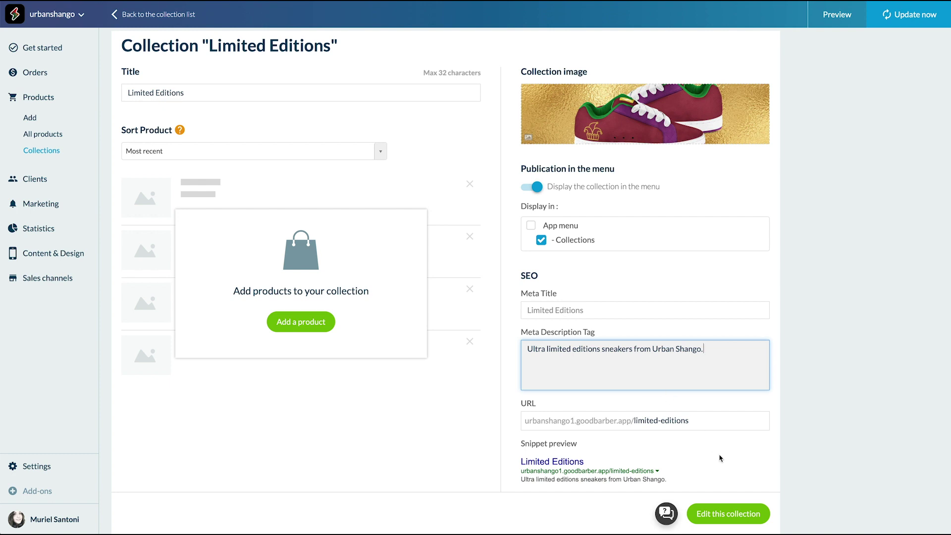
click(725, 466)
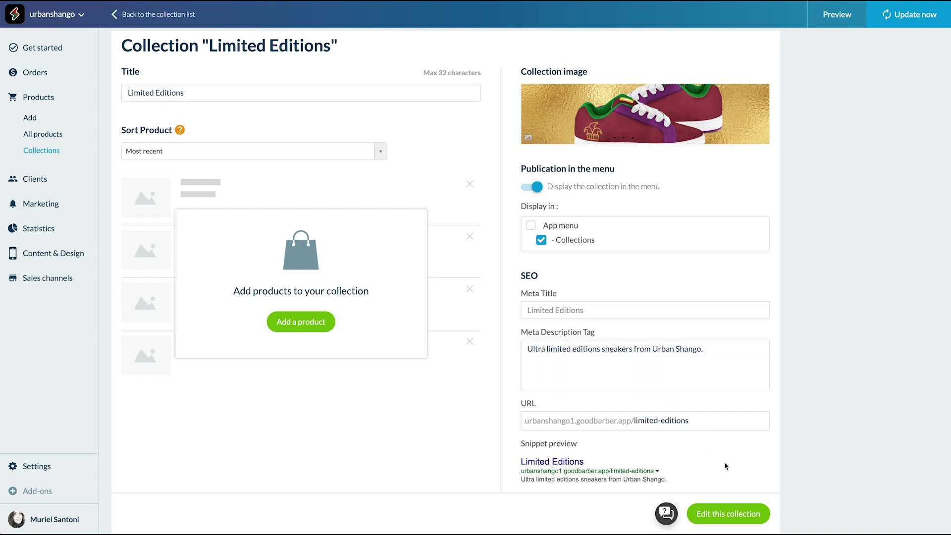
click(725, 512)
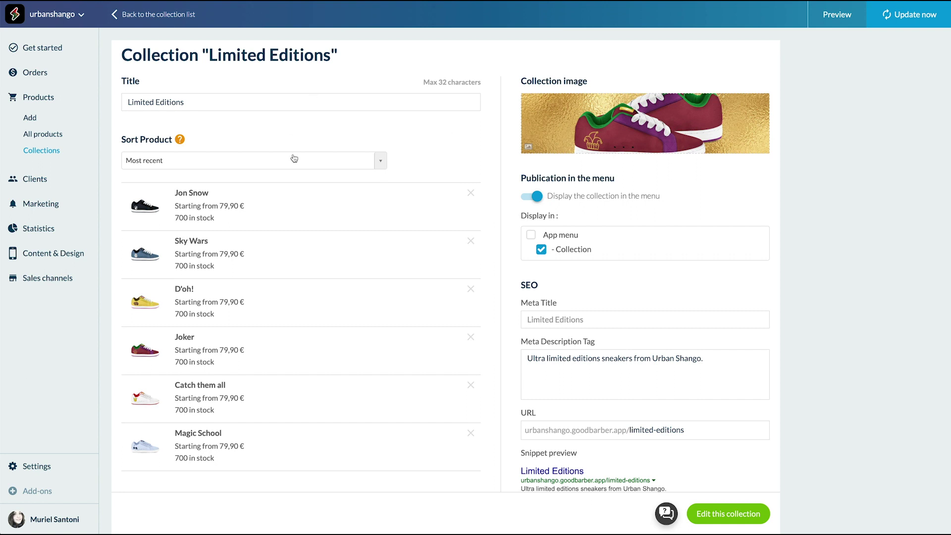
Switch the collection's product sorting to Manual
click(382, 164)
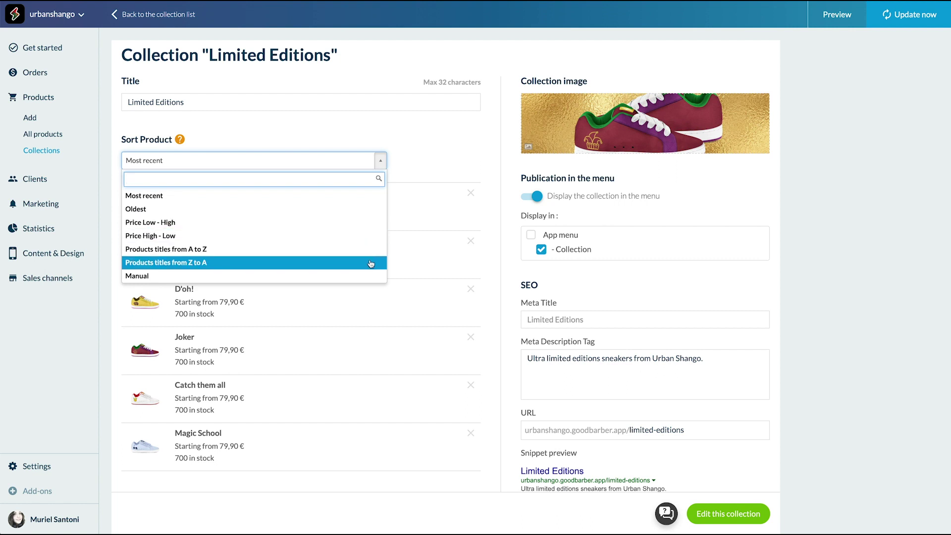
click(371, 279)
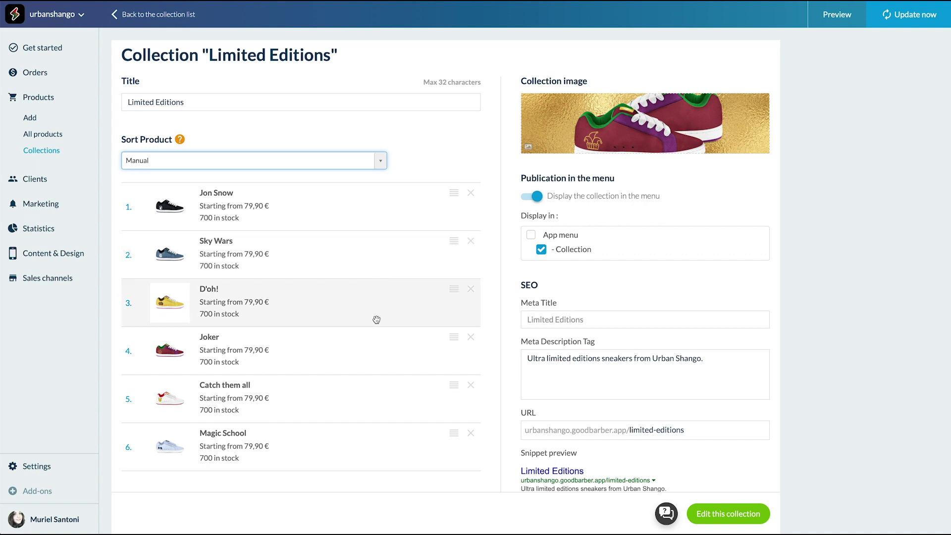
Move Joker first, D'oh! second, Magic School above Catch them all, then save
drag(372, 336, 371, 198)
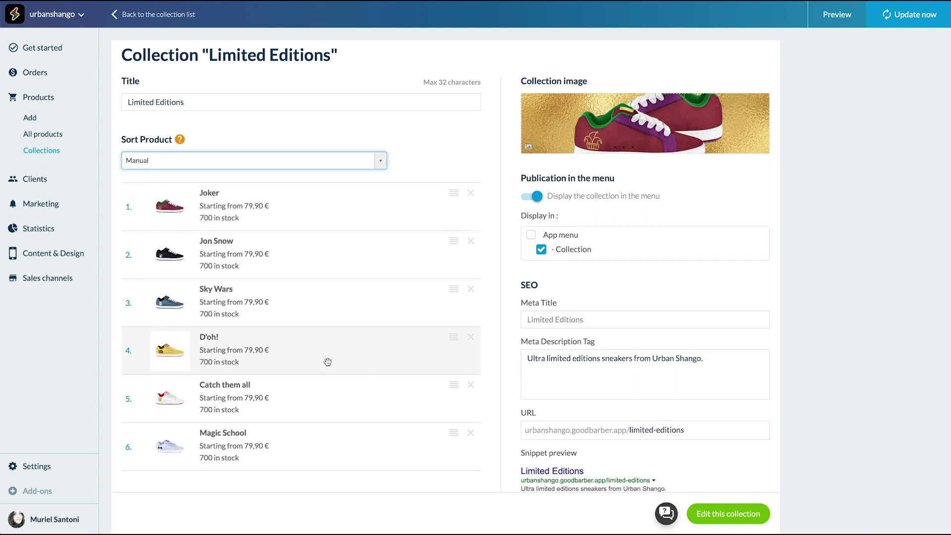
drag(327, 361, 328, 253)
drag(305, 433, 304, 384)
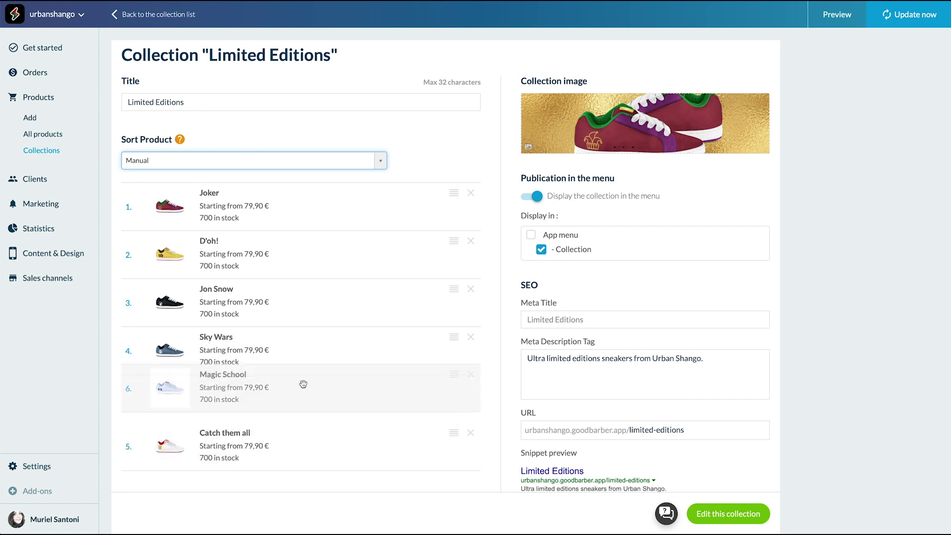
click(734, 516)
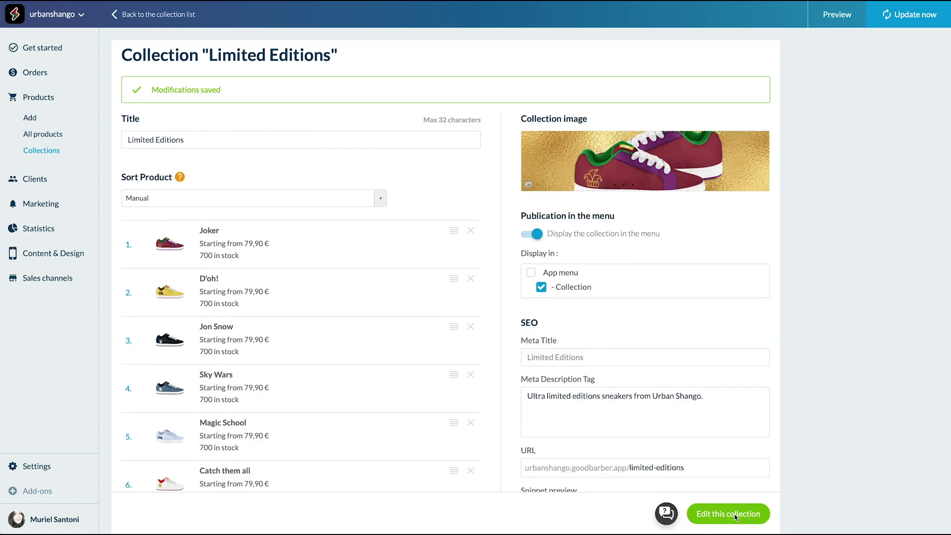